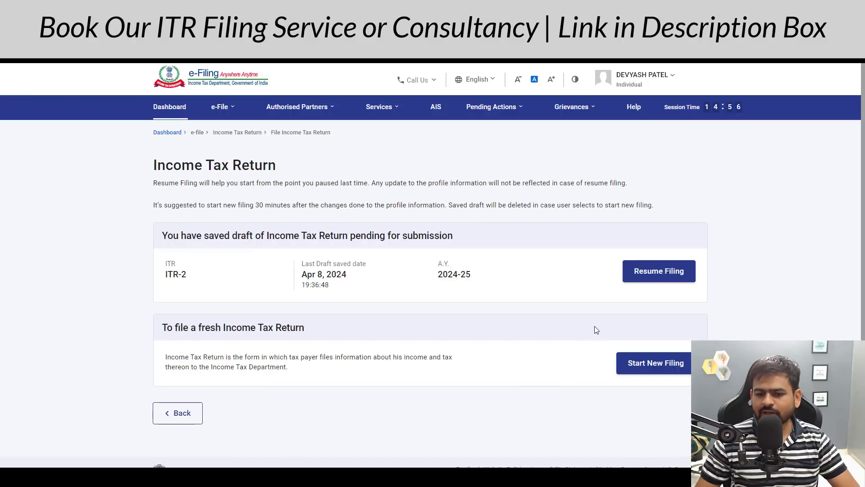
# Start a new return filing with Individual status and proceed with the ITR-4 form
pyautogui.click(666, 362)
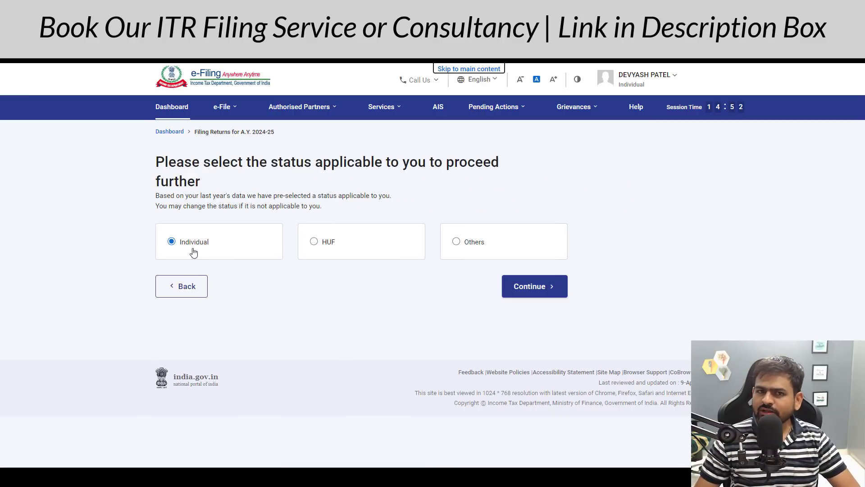
pyautogui.click(546, 295)
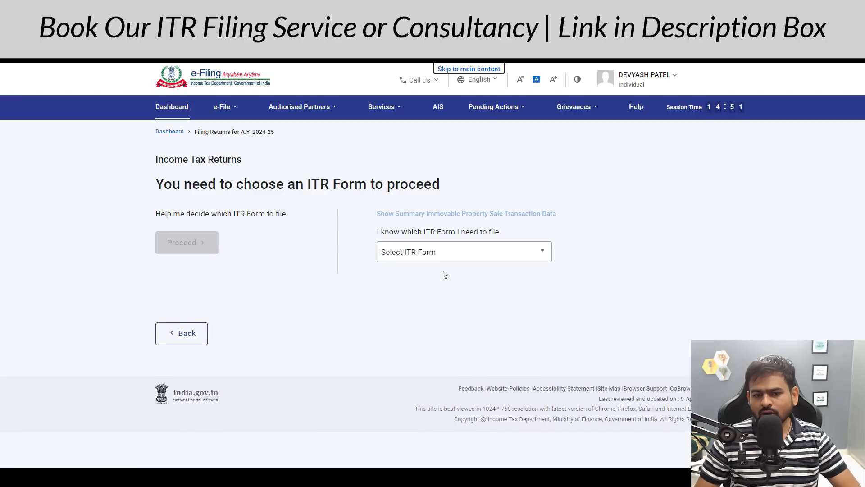
pyautogui.click(440, 257)
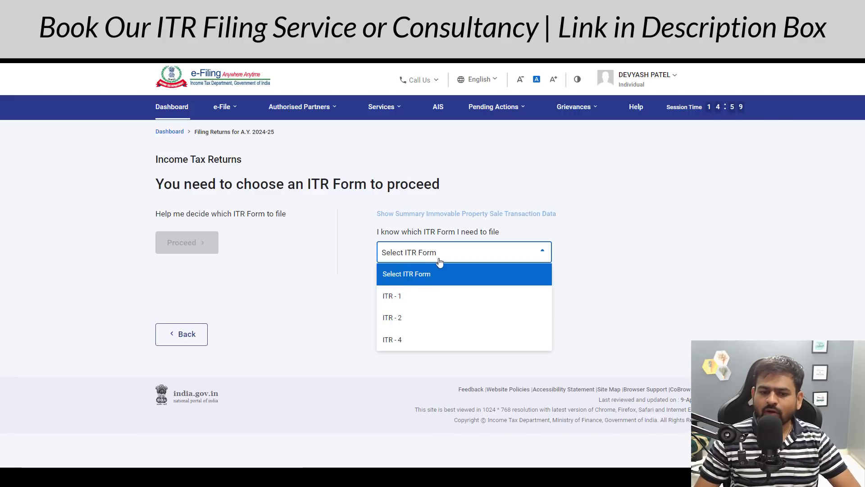
pyautogui.click(407, 342)
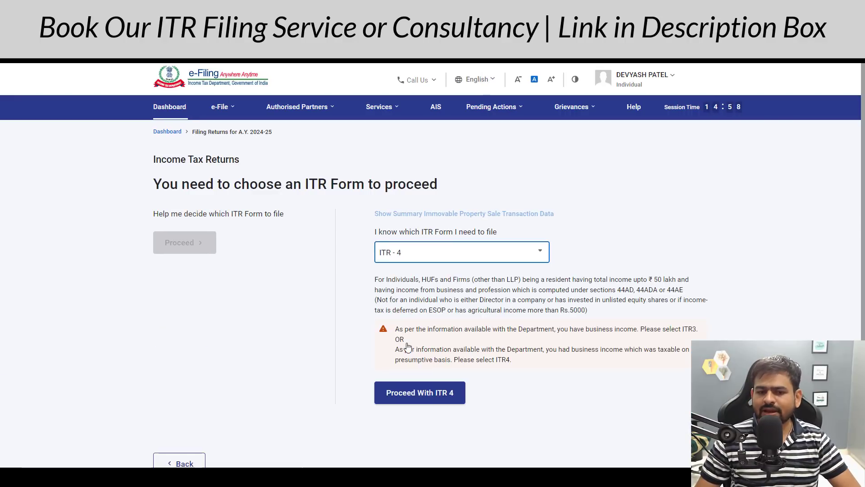
pyautogui.click(422, 392)
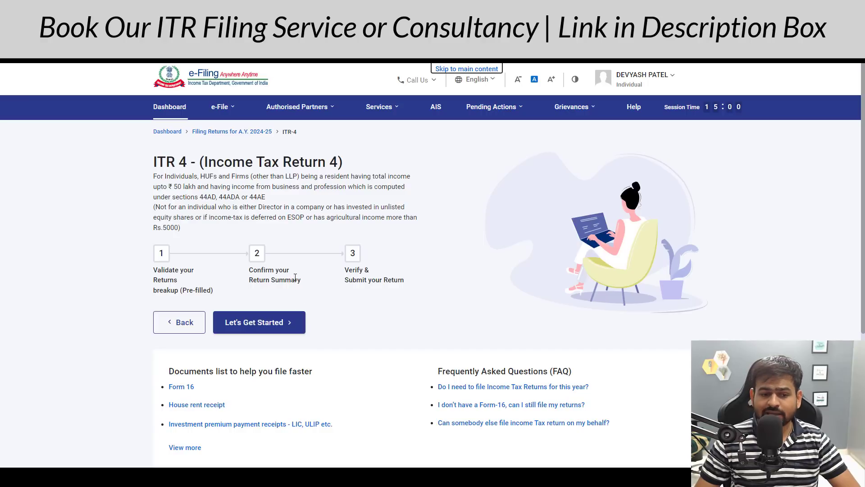
# Get started on the ITR-4, give Others as the filing reason, and acknowledge the pre-filled data notice
pyautogui.click(288, 322)
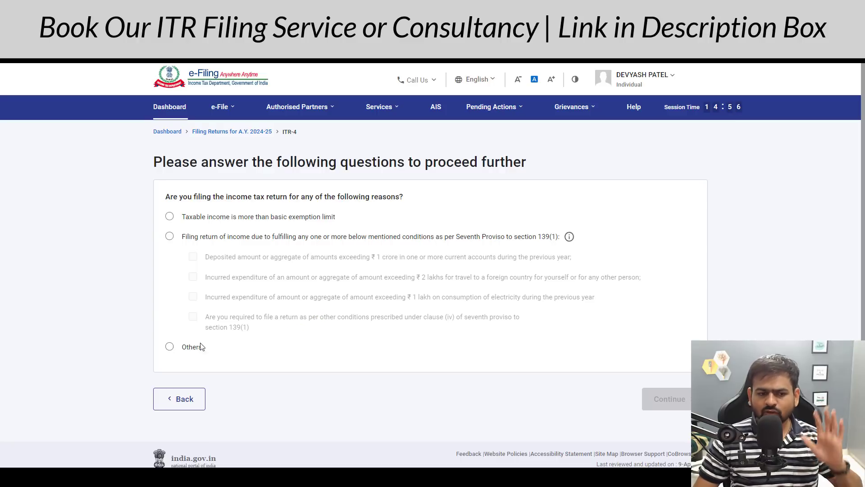
pyautogui.click(170, 347)
pyautogui.click(684, 396)
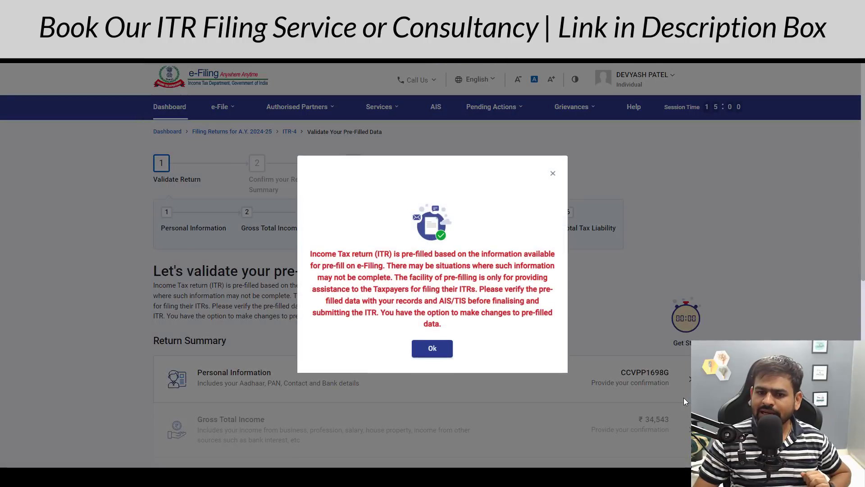
pyautogui.scroll(-2, 477, 355)
pyautogui.click(439, 355)
# Open the Personal Information section of the return and set the nature of employment to Others
pyautogui.scroll(-4, 445, 261)
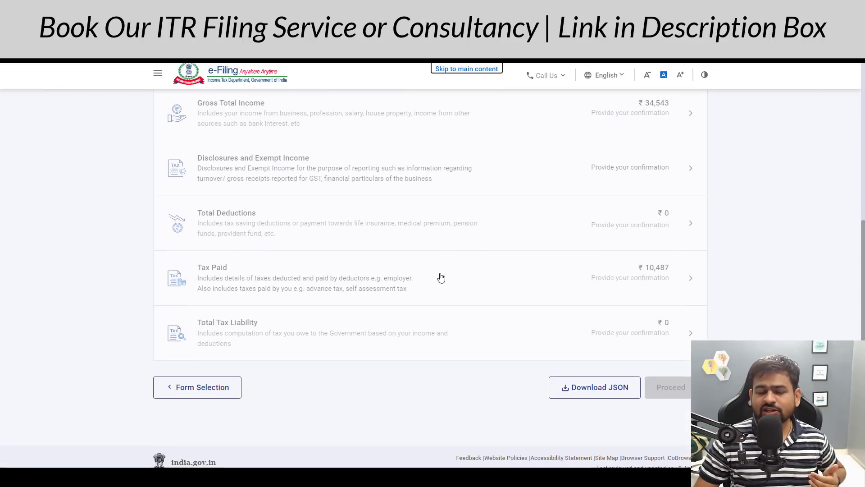
pyautogui.scroll(2, 440, 276)
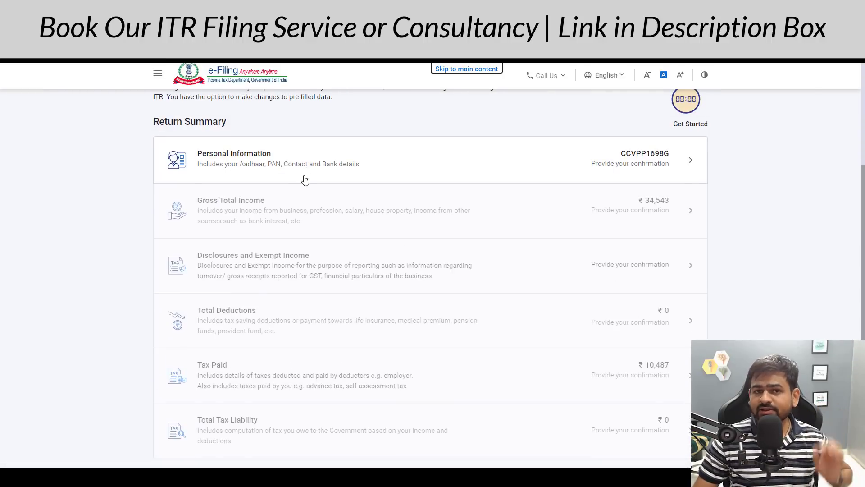
pyautogui.click(303, 180)
pyautogui.click(268, 118)
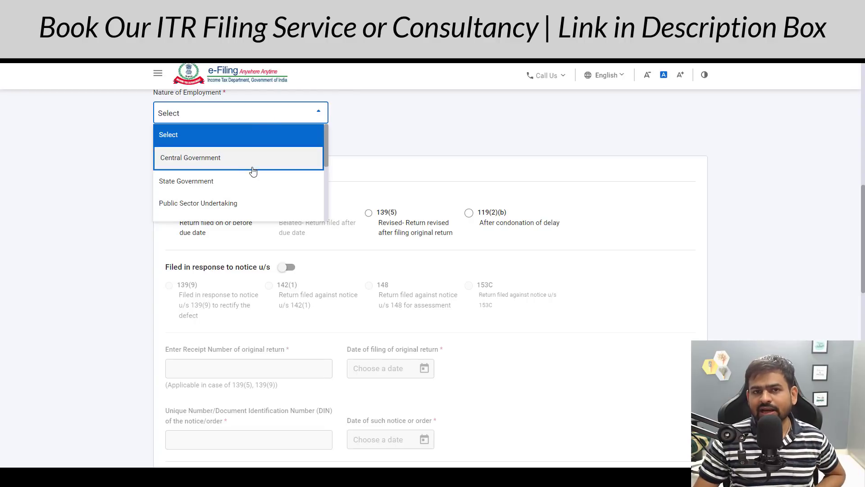
pyautogui.scroll(-3, 253, 175)
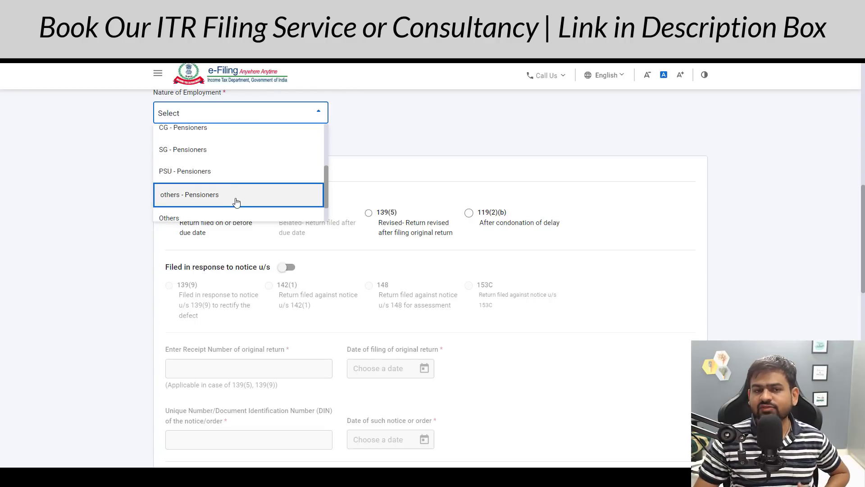
pyautogui.click(235, 214)
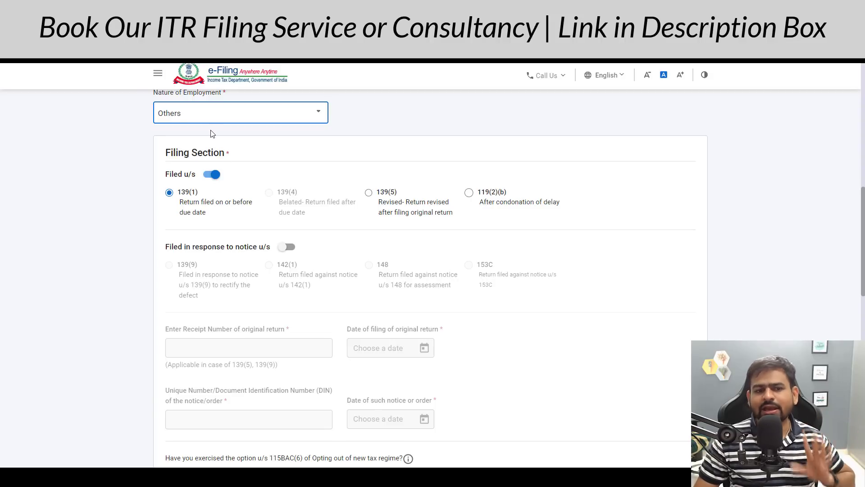
# Answer No to filing by a representative assessee and confirm the personal information with its bank details
pyautogui.scroll(-6, 251, 155)
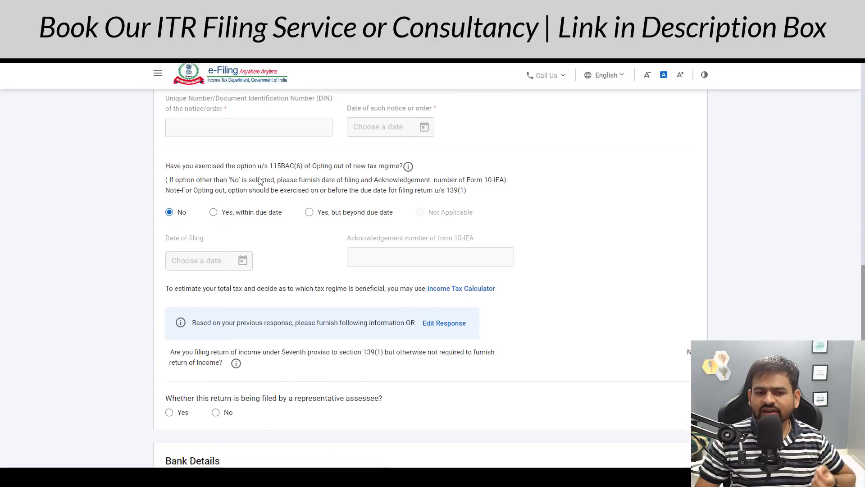
pyautogui.moveTo(194, 176); pyautogui.dragTo(325, 191)
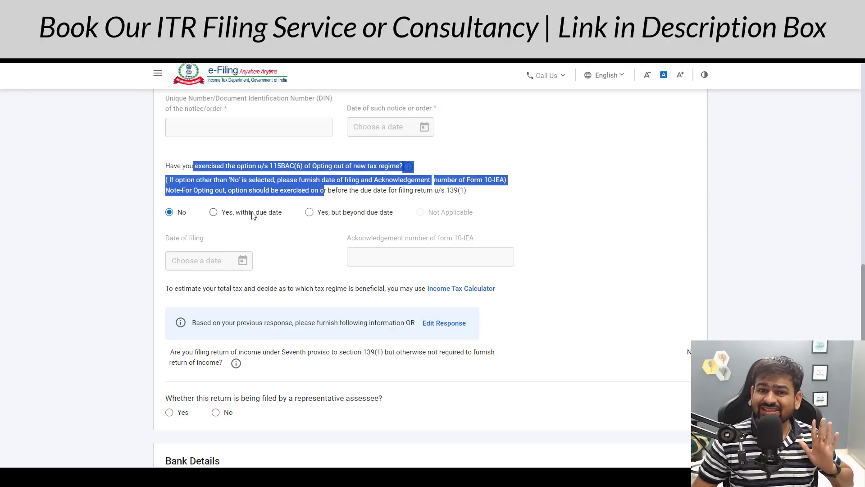
pyautogui.scroll(-4, 252, 215)
pyautogui.moveTo(176, 203); pyautogui.dragTo(321, 205)
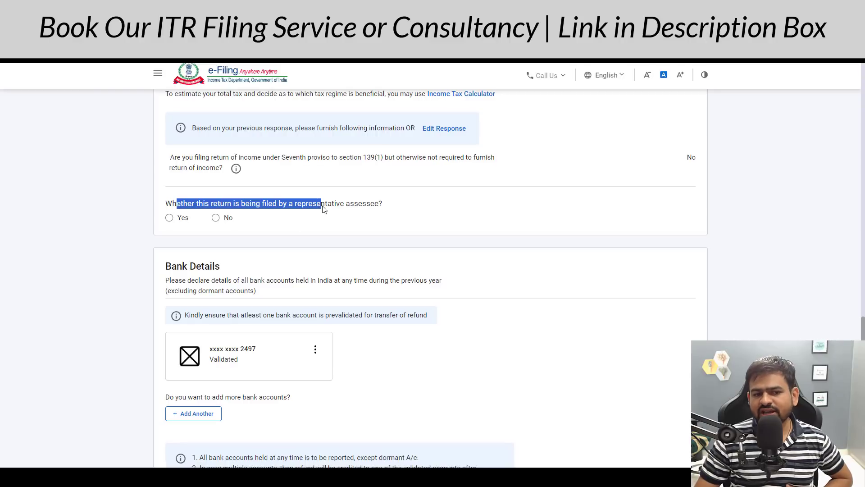
pyautogui.click(216, 218)
pyautogui.scroll(-3, 282, 223)
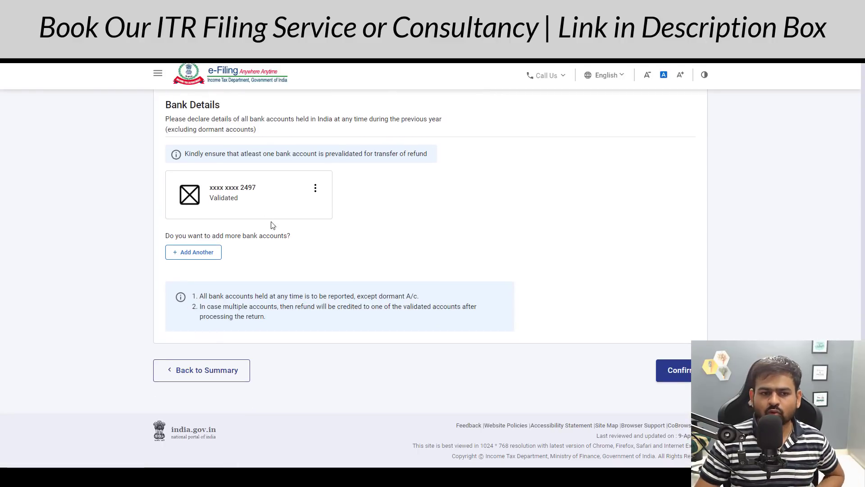
pyautogui.click(663, 370)
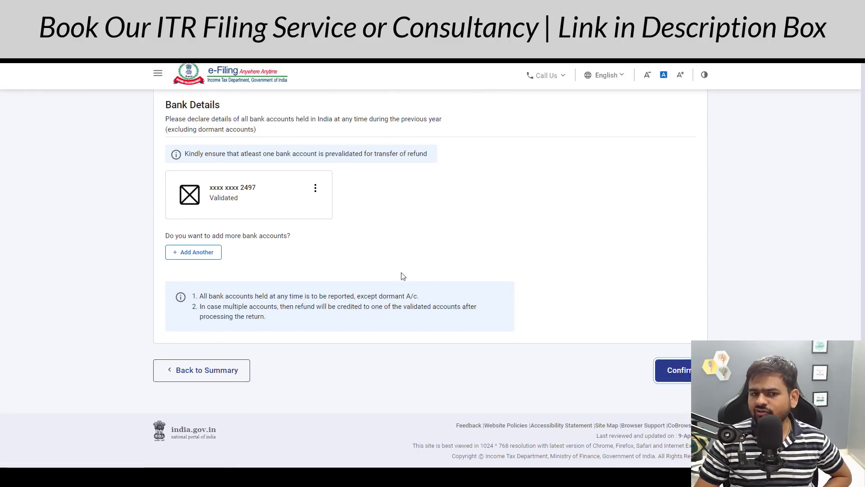
# Open the Gross Total Income section and continue past the salary exemption questions to the income source details
pyautogui.scroll(-8, 396, 276)
pyautogui.scroll(4, 361, 226)
pyautogui.click(359, 218)
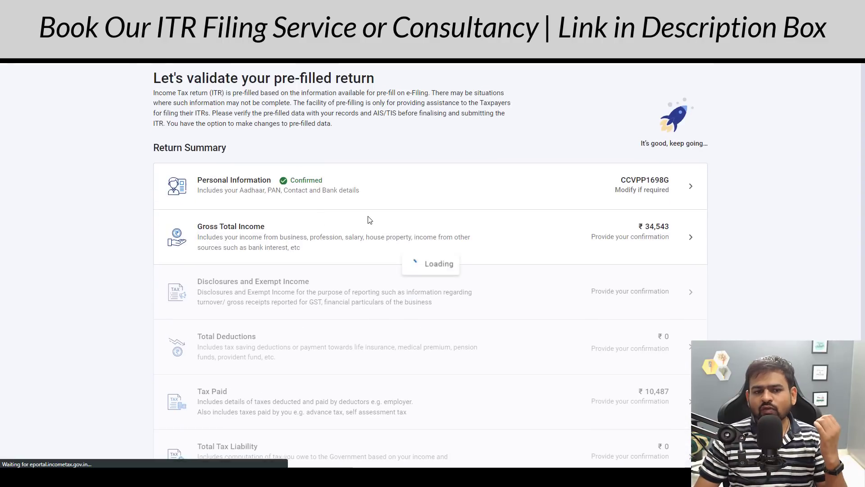
pyautogui.scroll(-4, 370, 221)
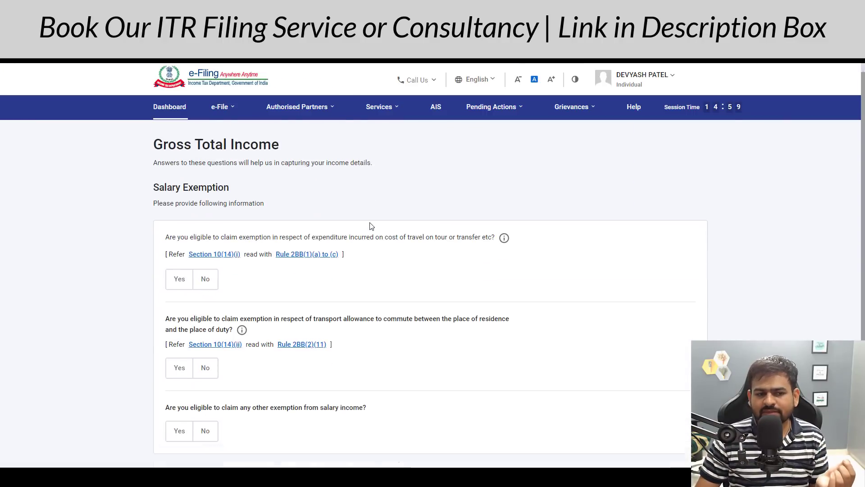
pyautogui.click(268, 343)
pyautogui.click(525, 319)
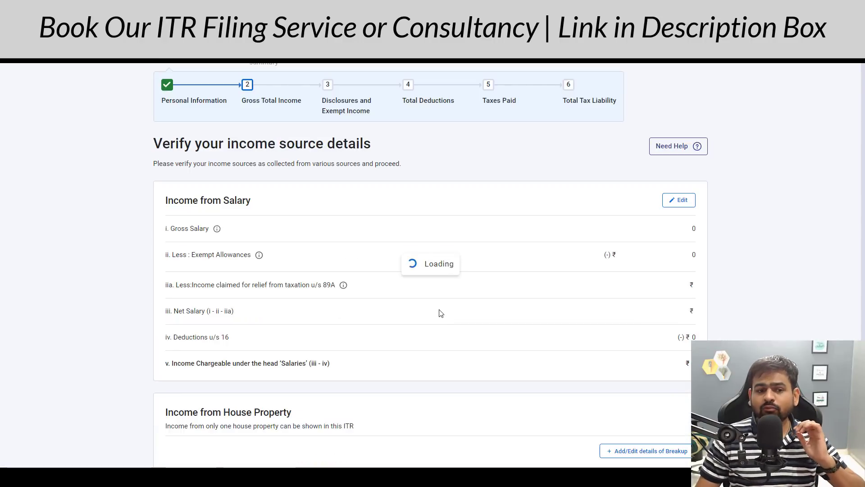
# Review the income heads and start adding details for income from business or profession
pyautogui.moveTo(175, 332); pyautogui.dragTo(307, 328)
pyautogui.scroll(-5, 270, 316)
pyautogui.moveTo(206, 321); pyautogui.dragTo(291, 327)
pyautogui.scroll(-5, 298, 331)
pyautogui.moveTo(230, 239); pyautogui.dragTo(353, 249)
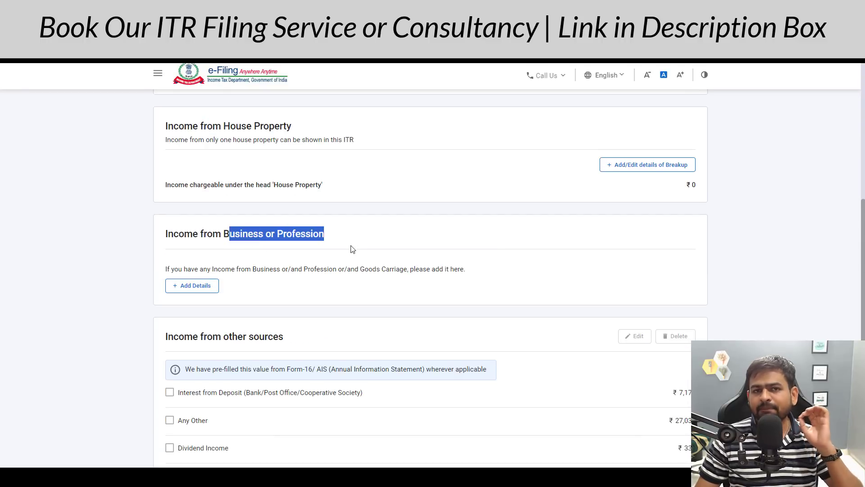
pyautogui.scroll(-3, 353, 248)
pyautogui.click(198, 256)
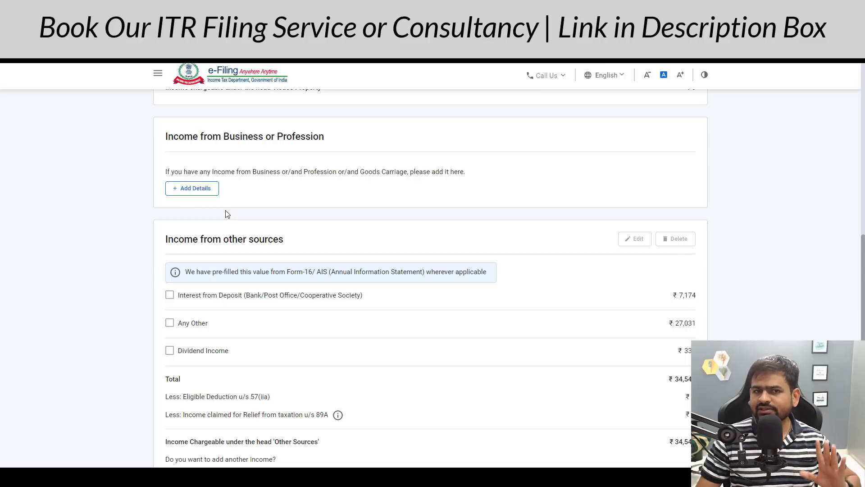
pyautogui.click(188, 192)
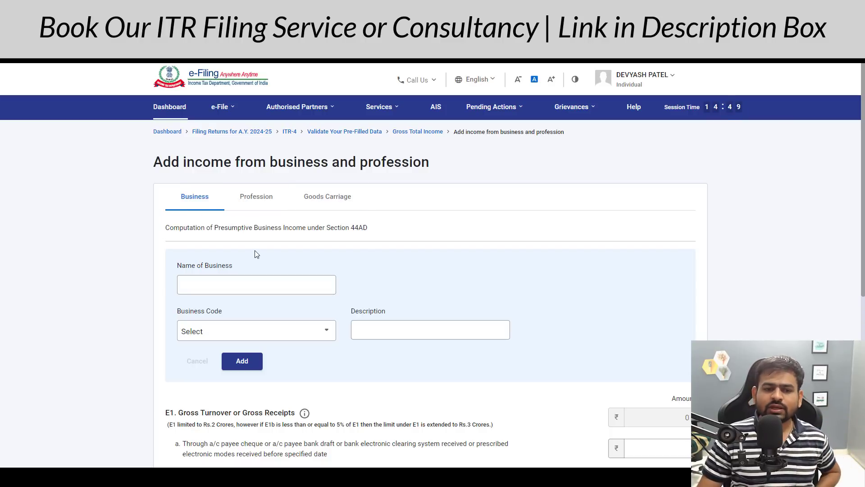
# Examine the Business form under section 44AD and browse its list of business codes
pyautogui.scroll(-2, 264, 239)
pyautogui.scroll(2, 261, 225)
pyautogui.click(259, 199)
pyautogui.click(194, 198)
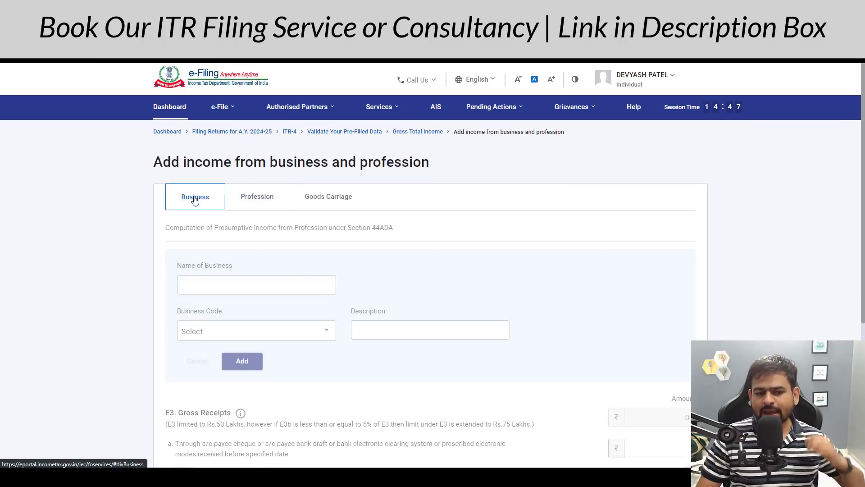
pyautogui.click(247, 333)
pyautogui.scroll(-2, 333, 302)
pyautogui.scroll(-3, 333, 300)
pyautogui.scroll(-10, 270, 193)
pyautogui.scroll(-3, 270, 193)
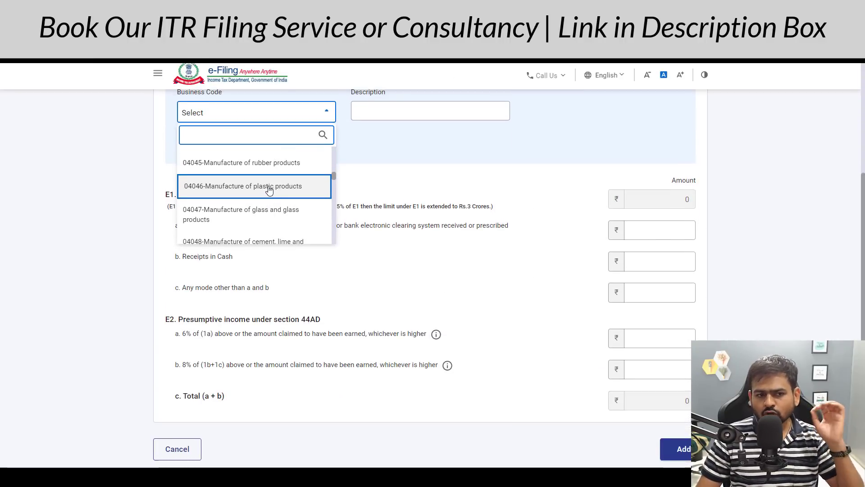
pyautogui.click(453, 162)
pyautogui.scroll(5, 338, 194)
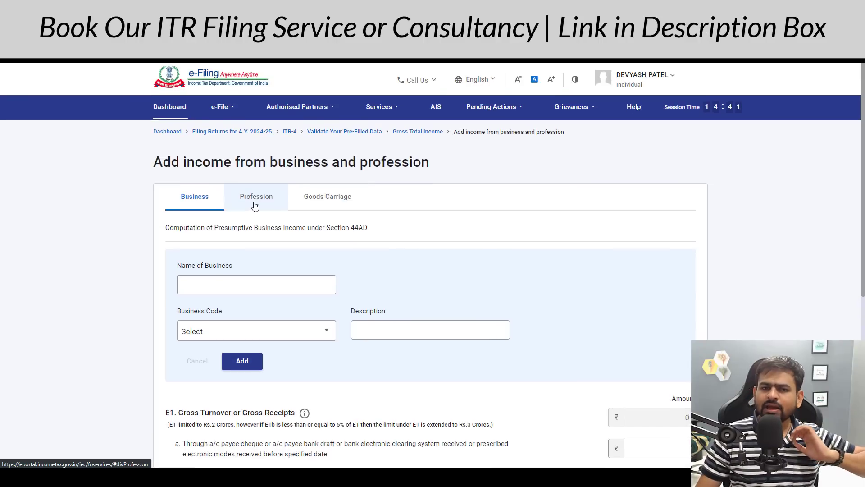
# Examine the Profession form under section 44ADA and its list of business codes
pyautogui.click(258, 206)
pyautogui.click(299, 333)
pyautogui.scroll(-3, 315, 316)
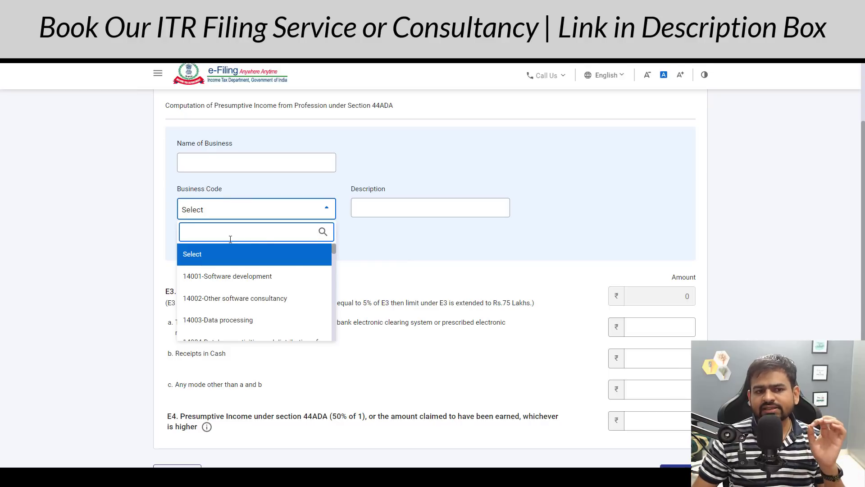
pyautogui.scroll(3, 264, 173)
# In the Business form under section 44AD, search the business codes for retail and choose 09028-Retail sale of other products n.e.c
pyautogui.click(207, 205)
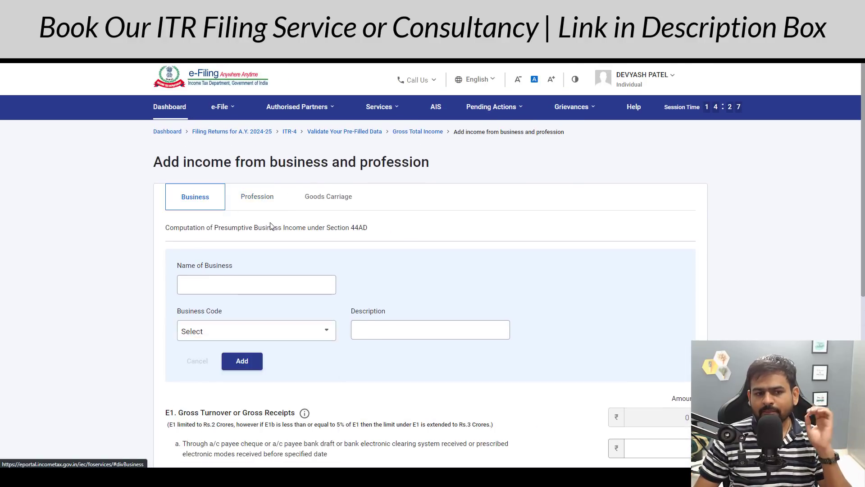
pyautogui.scroll(-3, 359, 243)
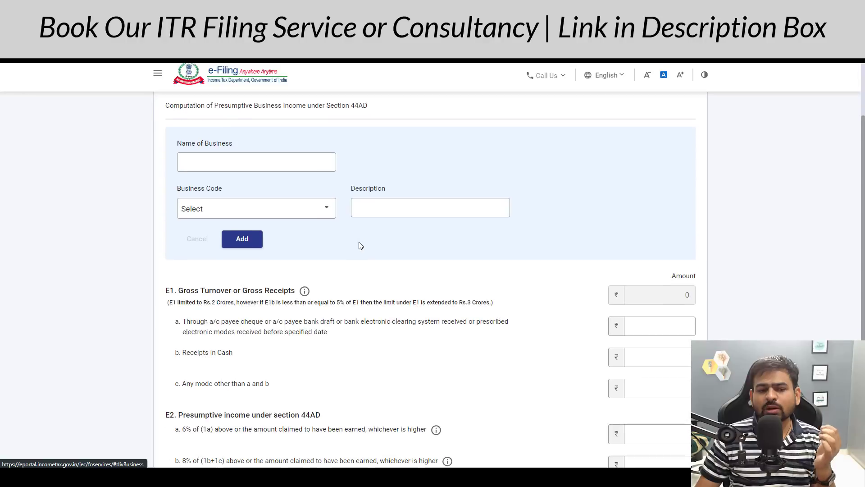
pyautogui.click(316, 215)
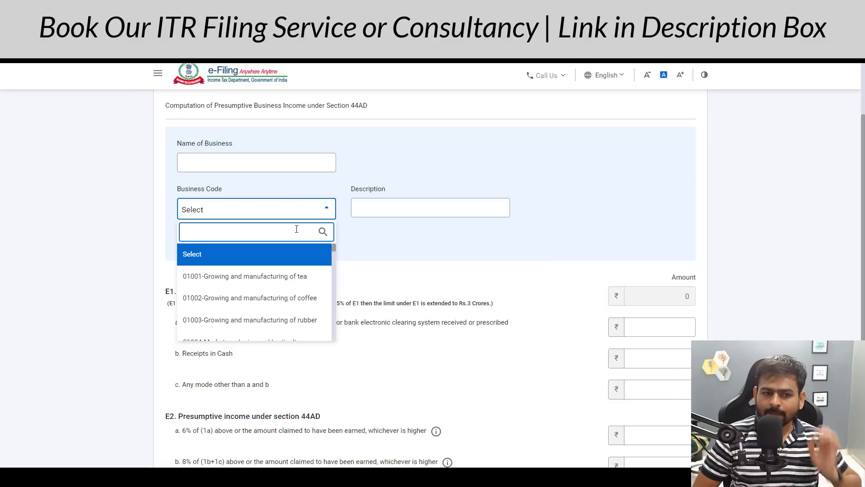
pyautogui.scroll(3, 237, 212)
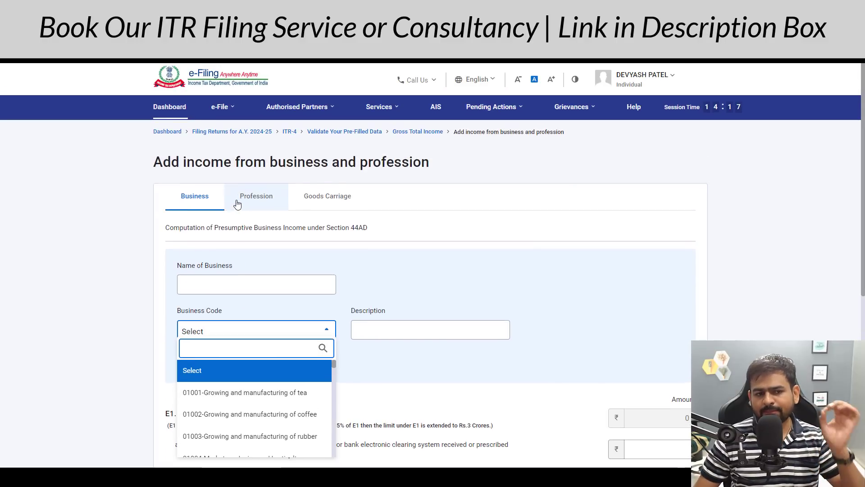
pyautogui.scroll(-2, 218, 213)
pyautogui.scroll(-2, 219, 220)
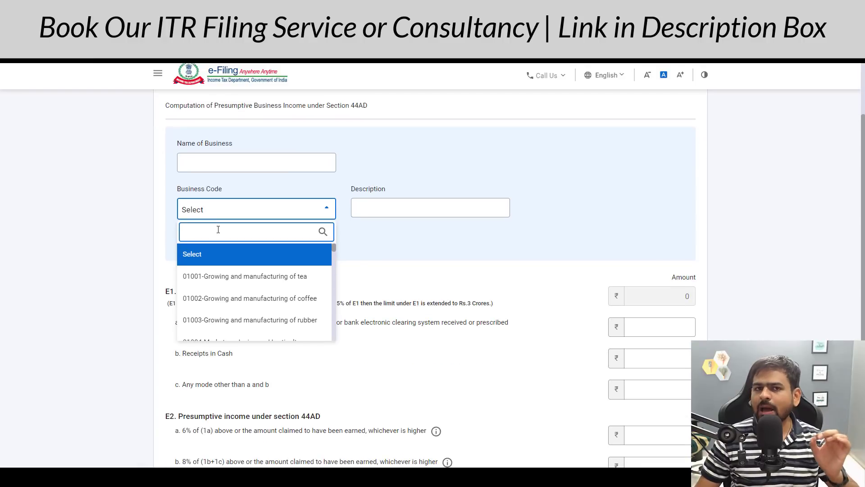
pyautogui.write('retail')
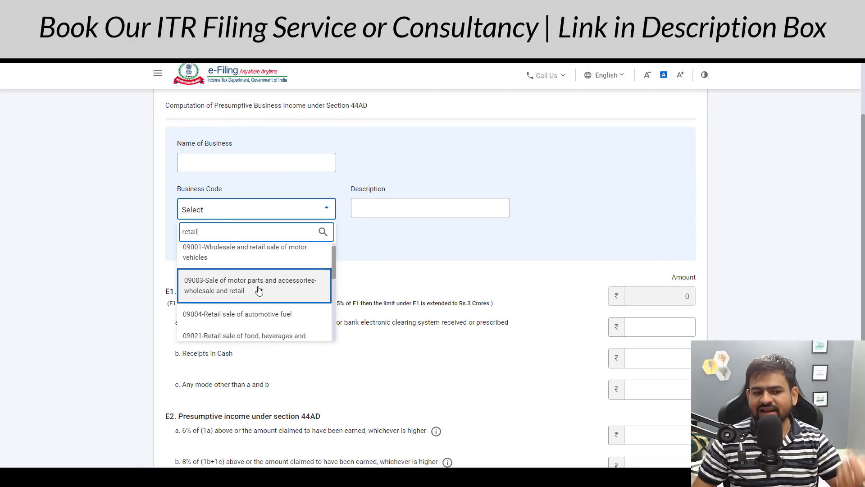
pyautogui.scroll(-3, 259, 290)
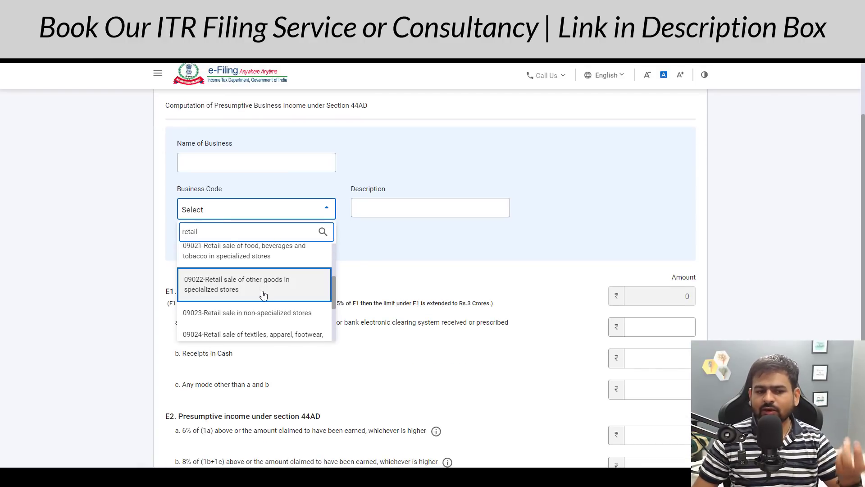
pyautogui.scroll(-2, 268, 301)
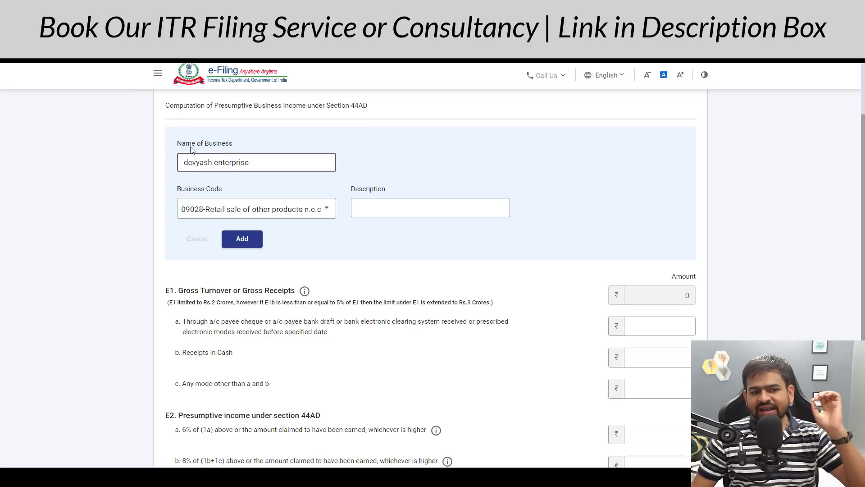
# Add the devyash enterprise entry to the list of businesses under section 44AD, leaving its description blank
pyautogui.moveTo(186, 143); pyautogui.dragTo(230, 148)
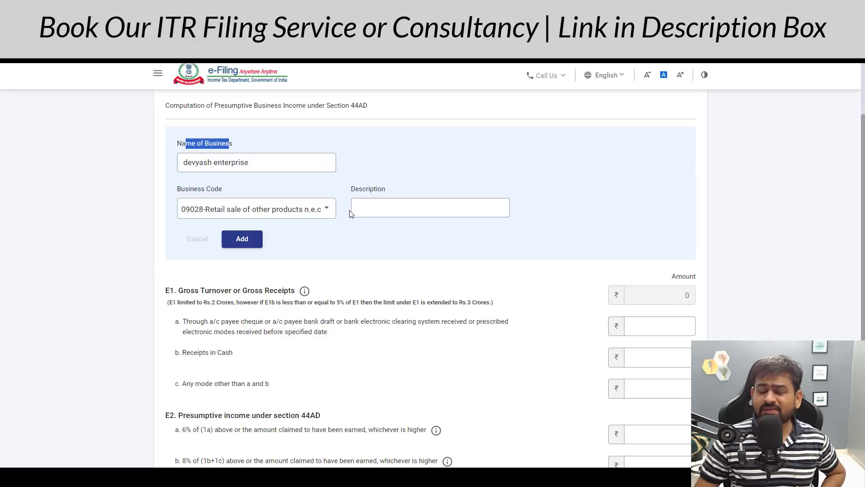
pyautogui.click(242, 238)
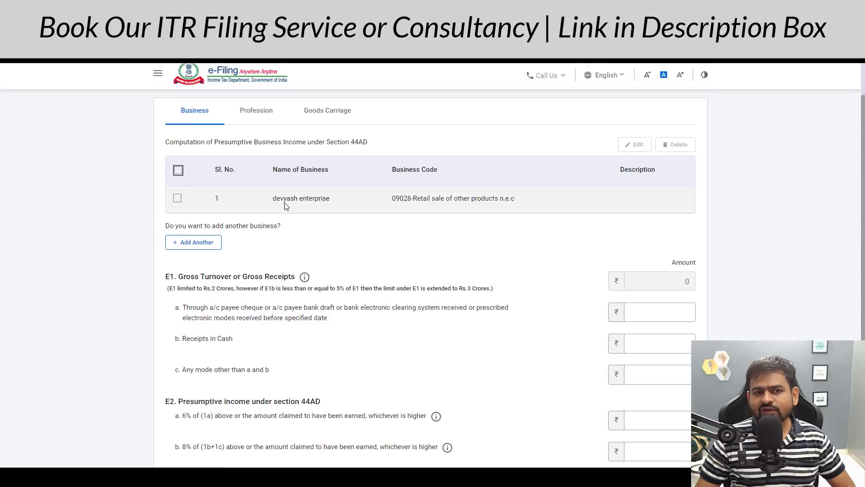
# Examine the gross turnover categories in E1, covering bank, cash and other receipts, and the presumptive income heading in E2
pyautogui.scroll(-2, 270, 196)
pyautogui.moveTo(191, 178); pyautogui.dragTo(202, 314)
pyautogui.click(196, 311)
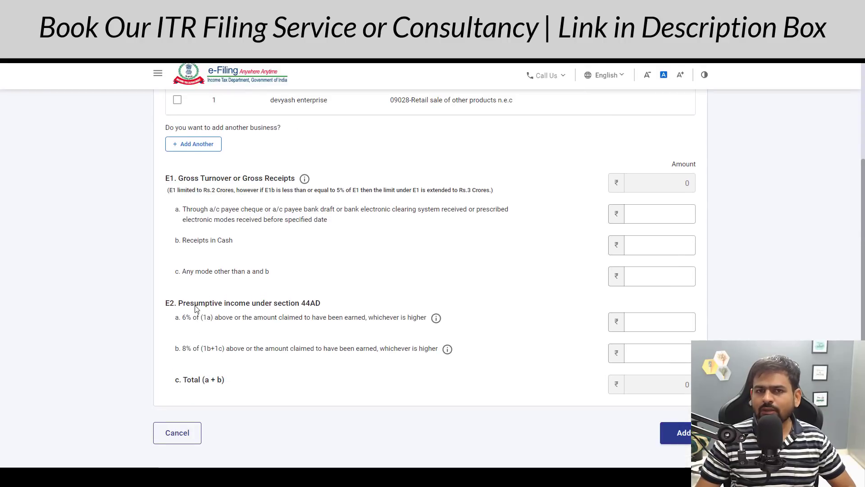
pyautogui.moveTo(195, 179); pyautogui.dragTo(253, 215)
pyautogui.moveTo(183, 303); pyautogui.dragTo(247, 310)
pyautogui.moveTo(188, 220); pyautogui.dragTo(289, 223)
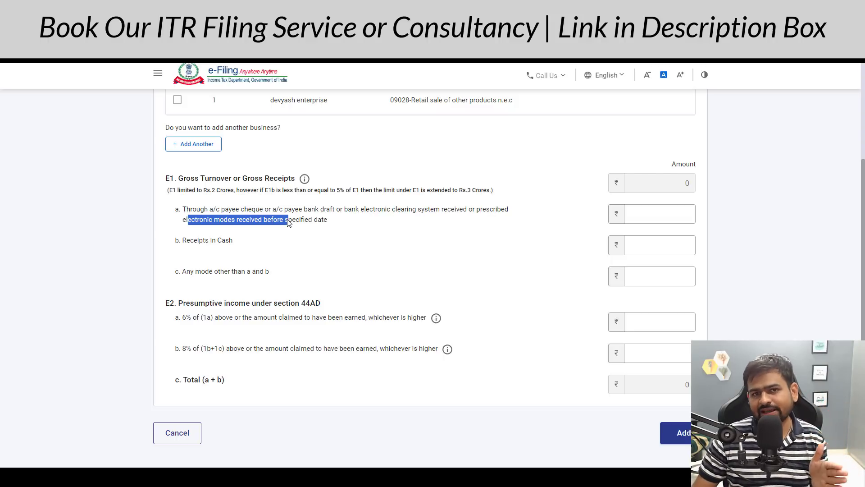
pyautogui.moveTo(196, 212); pyautogui.dragTo(329, 220)
pyautogui.moveTo(206, 179); pyautogui.dragTo(259, 180)
pyautogui.click(273, 224)
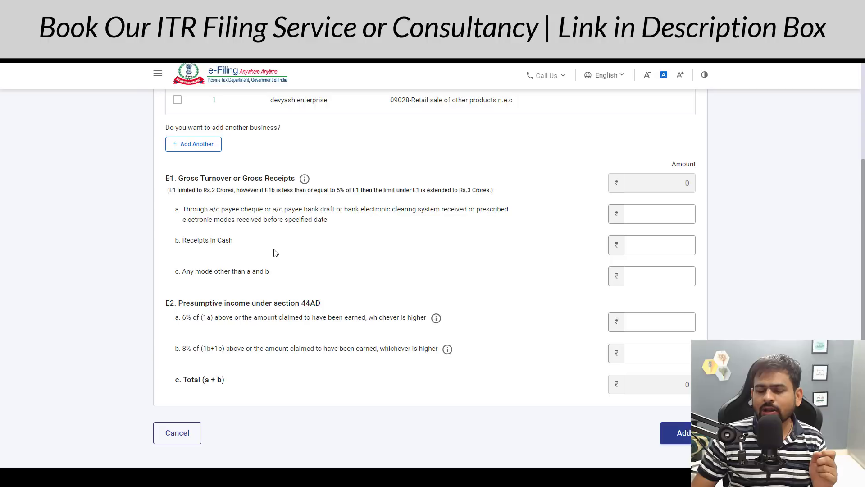
pyautogui.moveTo(194, 241); pyautogui.dragTo(266, 251)
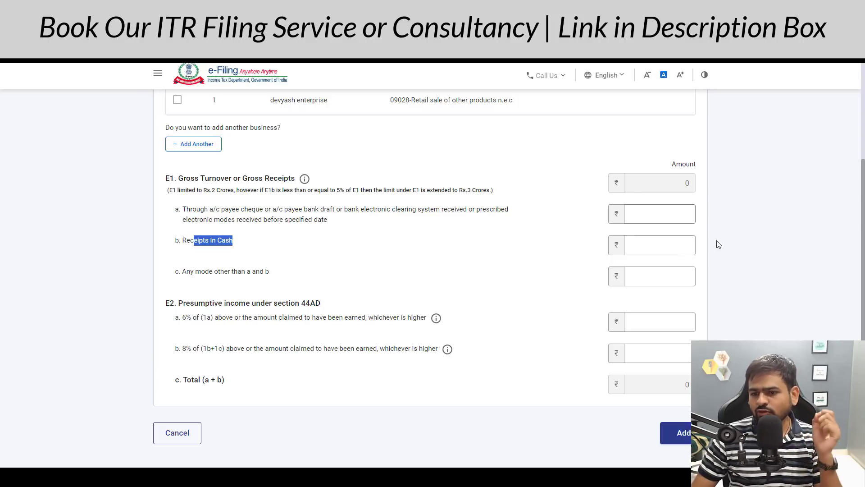
pyautogui.click(685, 246)
pyautogui.moveTo(264, 209); pyautogui.dragTo(312, 225)
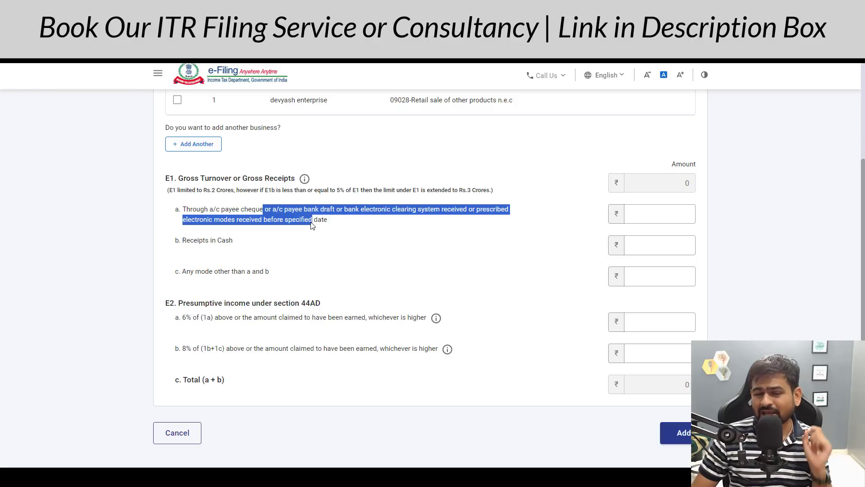
# Enter gross receipts in E1 of 8,00,000 through bank or electronic modes and 2,00,000 in cash
pyautogui.click(693, 215)
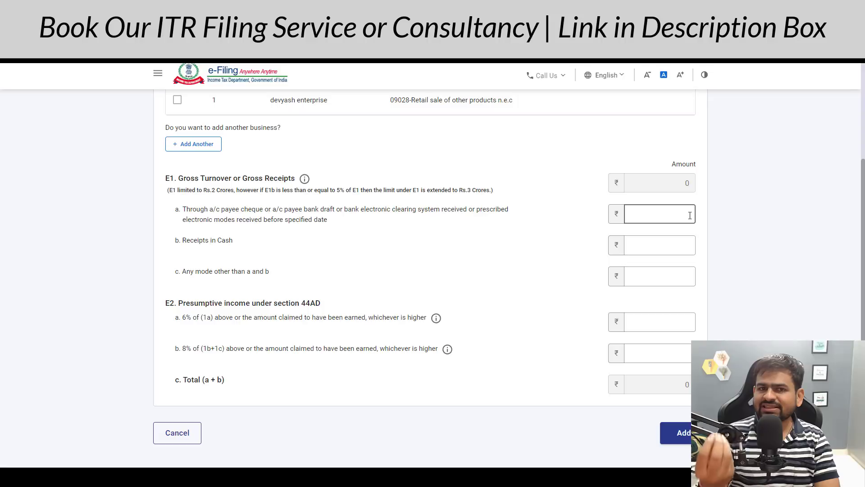
pyautogui.write('800000')
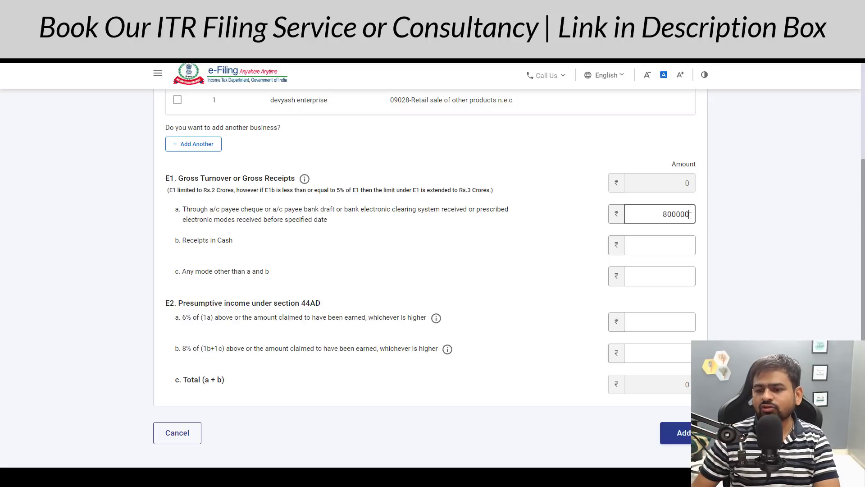
pyautogui.click(684, 244)
pyautogui.write('200000')
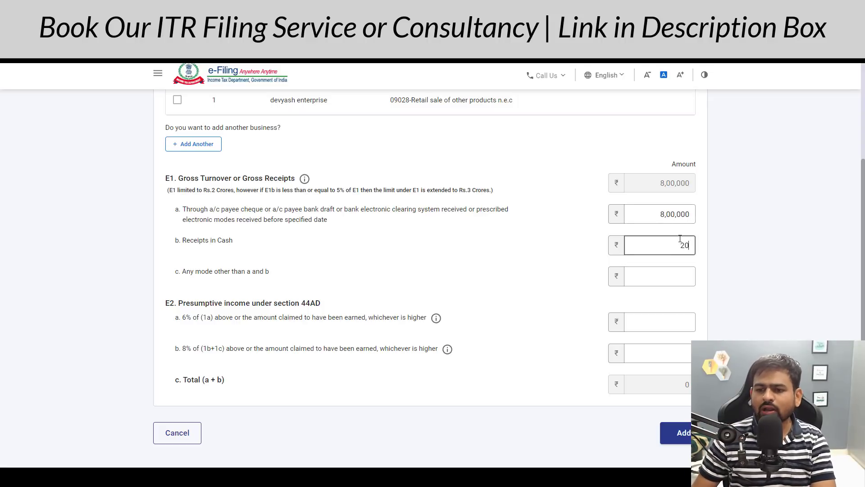
pyautogui.click(540, 249)
# Set the E2 presumptive income on bank and electronic receipts (6% row) to 3,00,000
pyautogui.scroll(-1, 541, 249)
pyautogui.moveTo(186, 242); pyautogui.dragTo(318, 247)
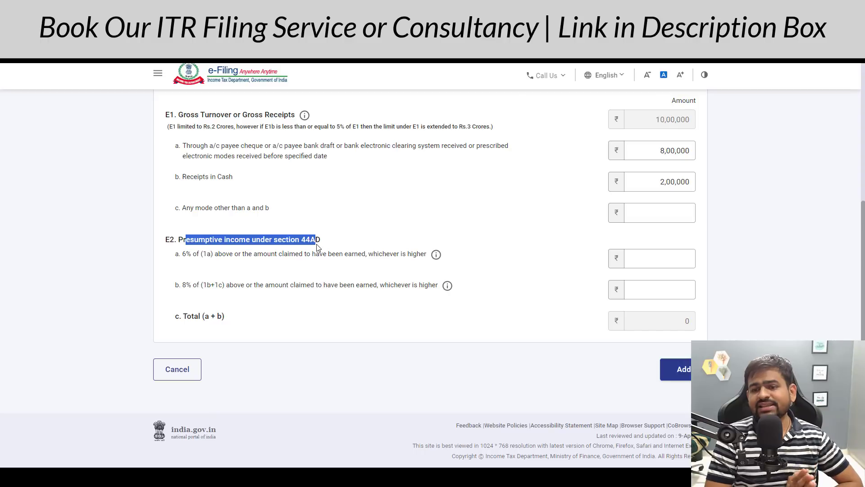
pyautogui.moveTo(657, 150); pyautogui.dragTo(723, 160)
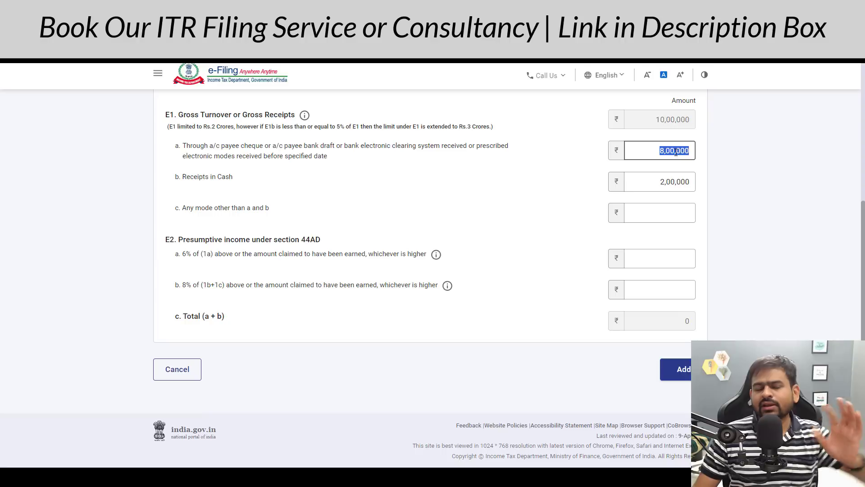
pyautogui.click(680, 259)
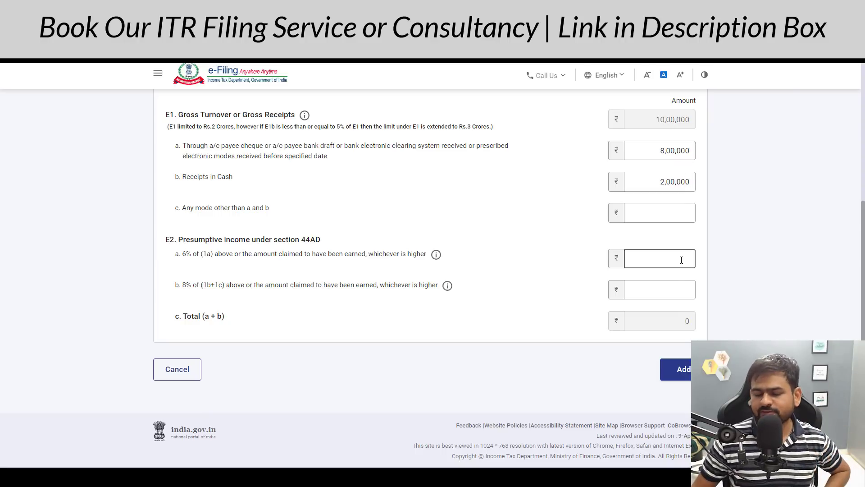
pyautogui.write('300000')
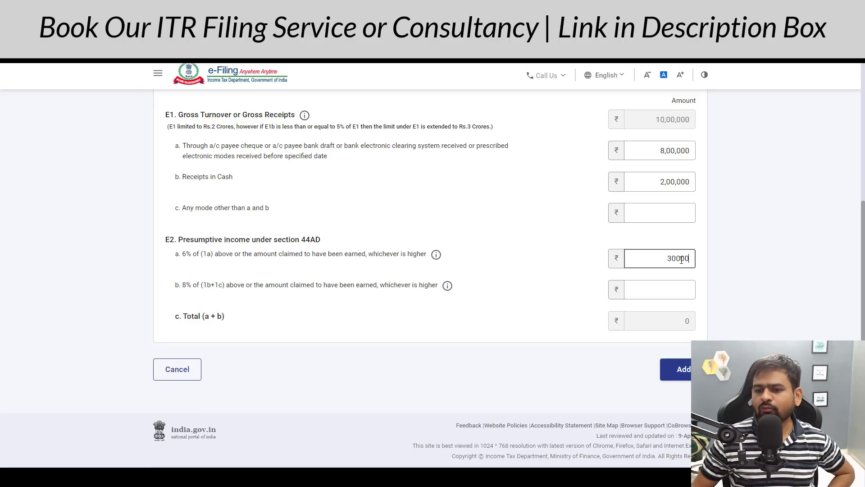
pyautogui.click(678, 285)
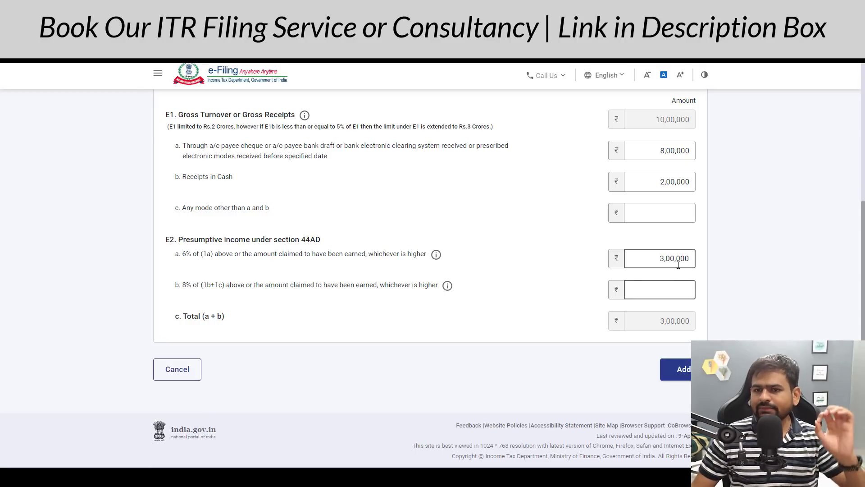
# Set the E2 presumptive income on cash and other receipts (8% row) to 50,000 and check the turnover and income totals
pyautogui.moveTo(658, 258); pyautogui.dragTo(721, 262)
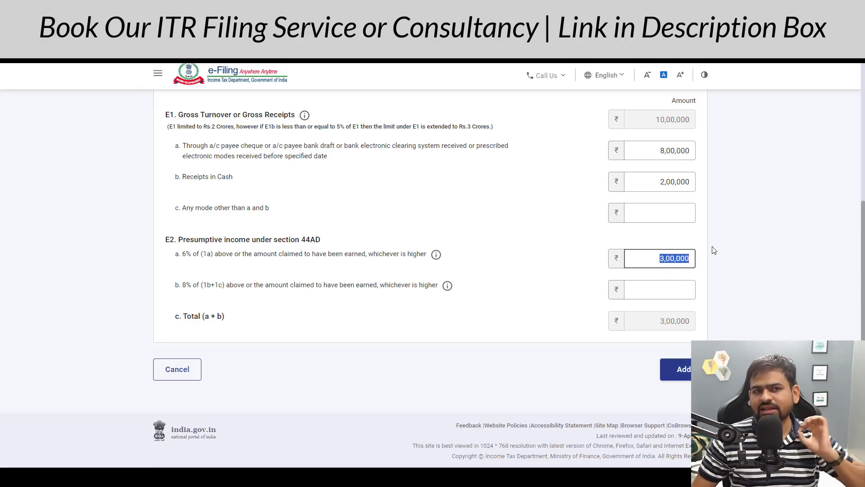
pyautogui.moveTo(645, 189); pyautogui.dragTo(729, 192)
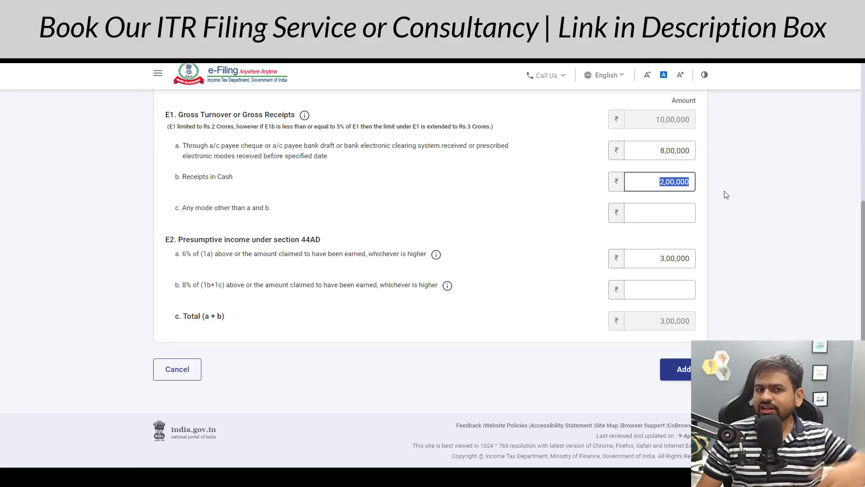
pyautogui.click(671, 285)
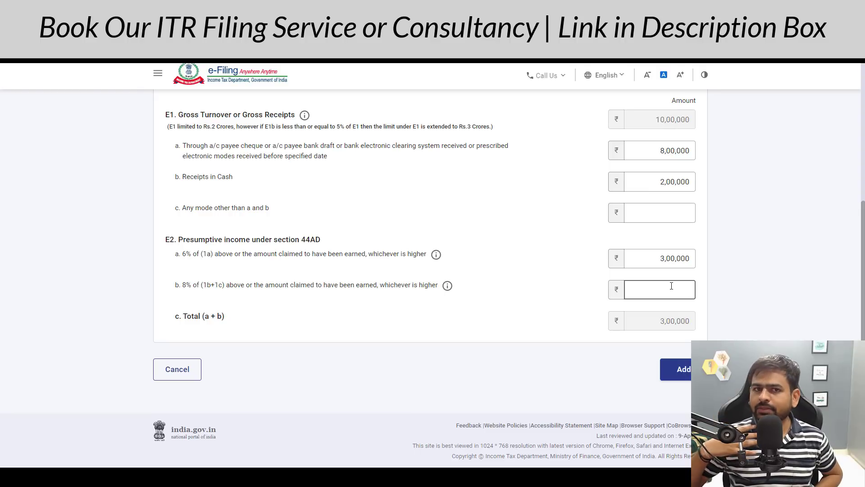
pyautogui.write('50000')
pyautogui.click(761, 298)
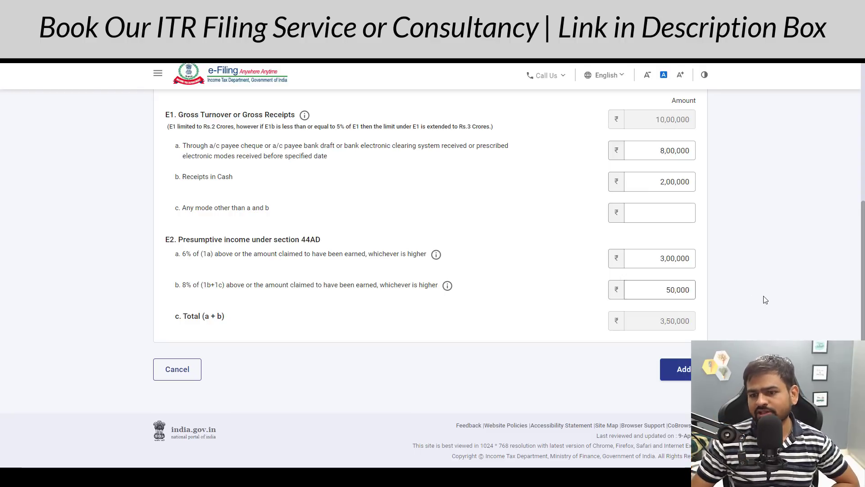
pyautogui.doubleClick(695, 122)
pyautogui.doubleClick(681, 325)
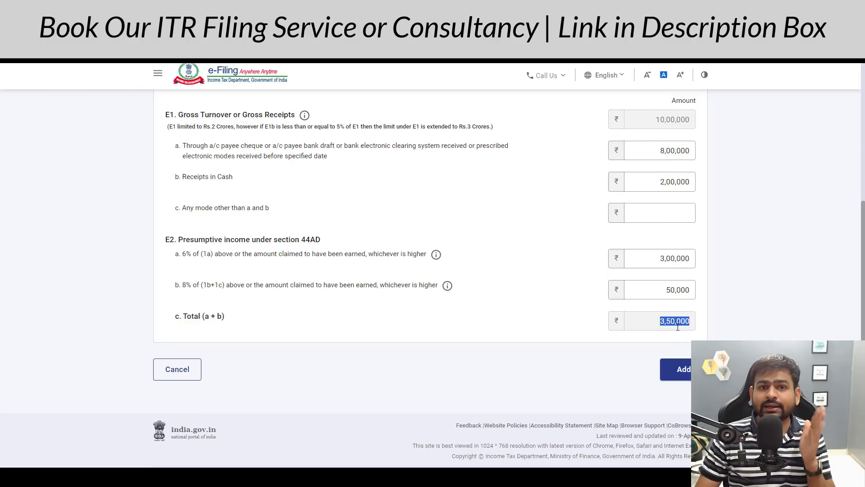